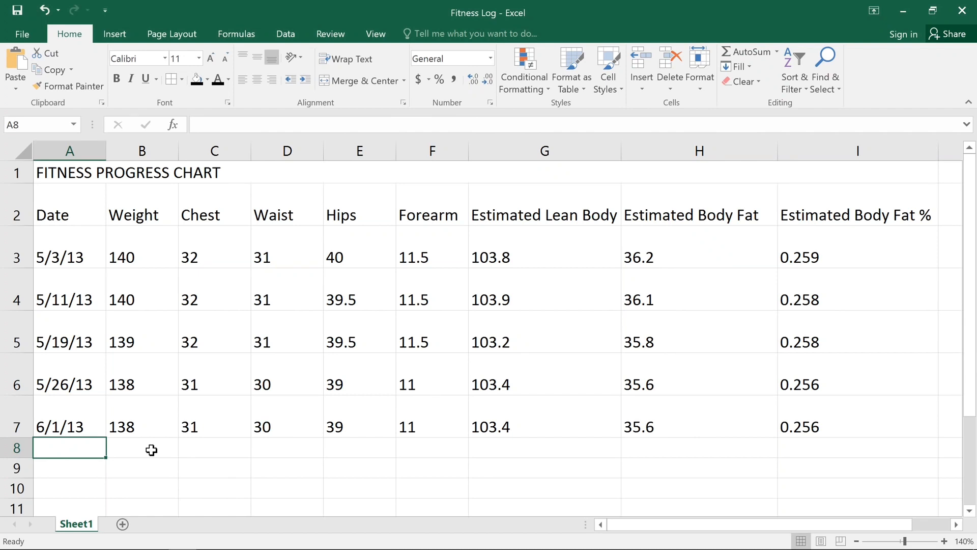
Enlarge the FITNESS PROGRESS CHART title in cell A1 to font size 24 and then up to 28
{"action": "left_click", "coordinate": [262, 172]}
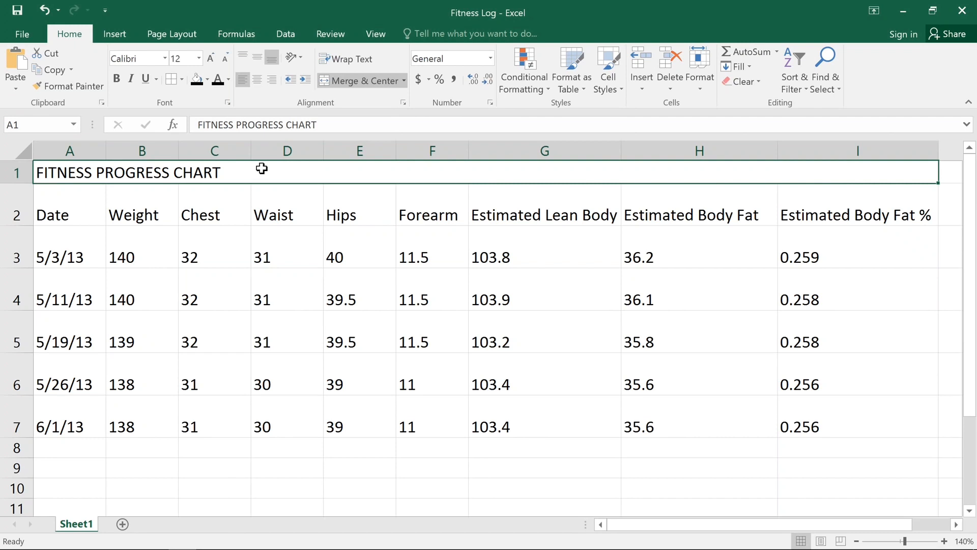
{"action": "left_click", "coordinate": [199, 59]}
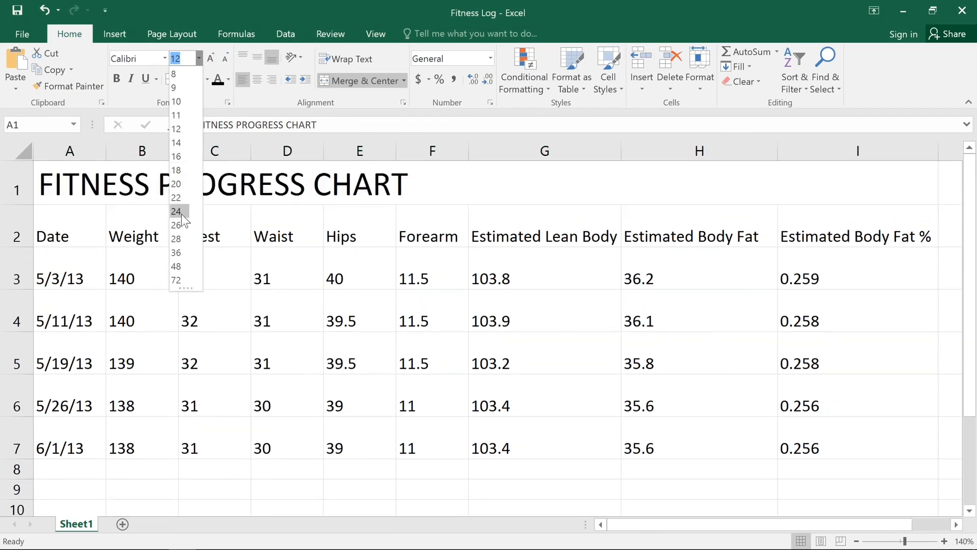
{"action": "left_click", "coordinate": [181, 212]}
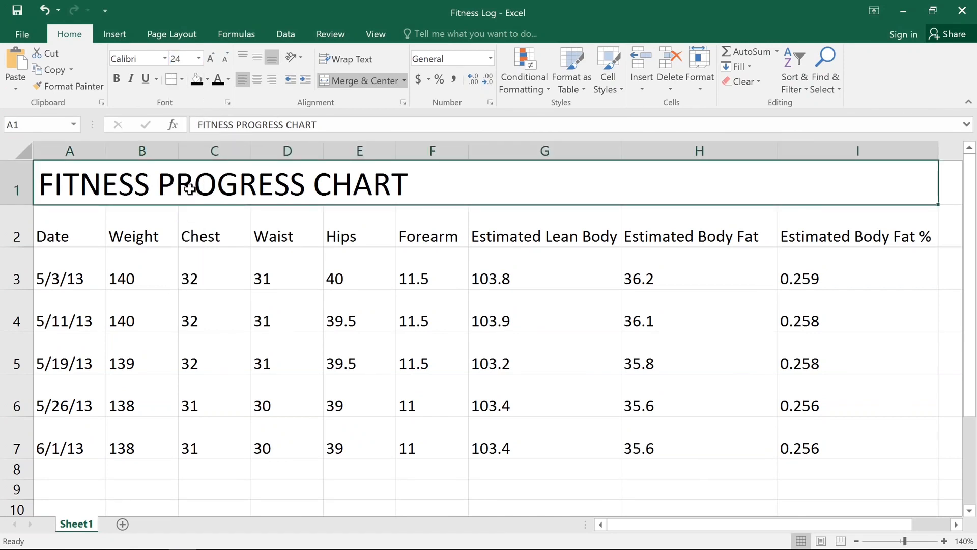
{"action": "left_click", "coordinate": [214, 62]}
{"action": "left_click", "coordinate": [214, 62]}
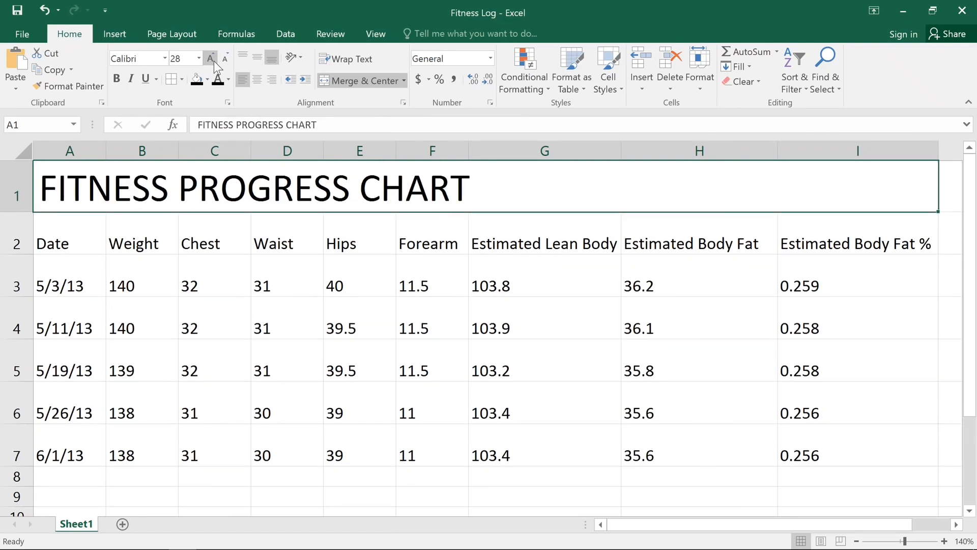
Change the font of the title in cell A1 to Century Gothic
{"action": "left_click", "coordinate": [164, 58]}
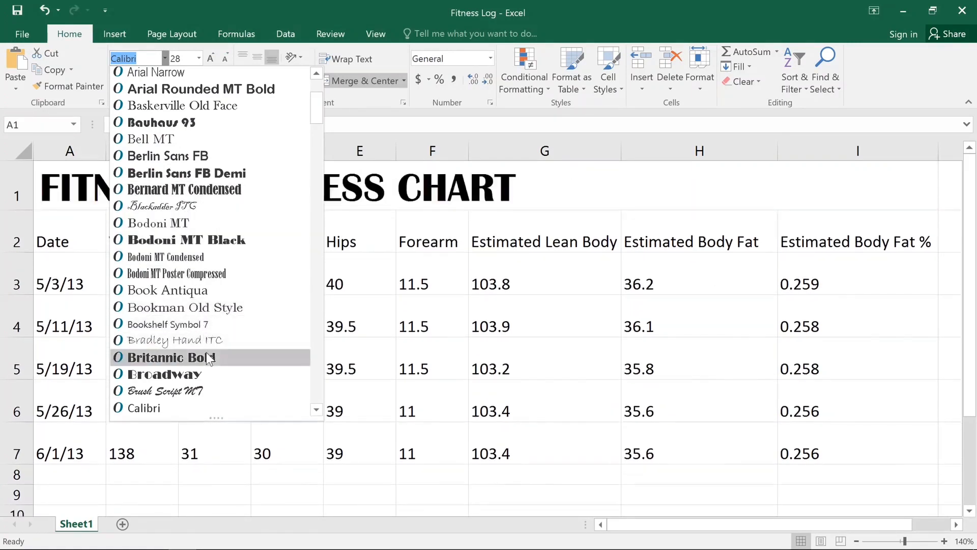
{"action": "left_click", "coordinate": [317, 410]}
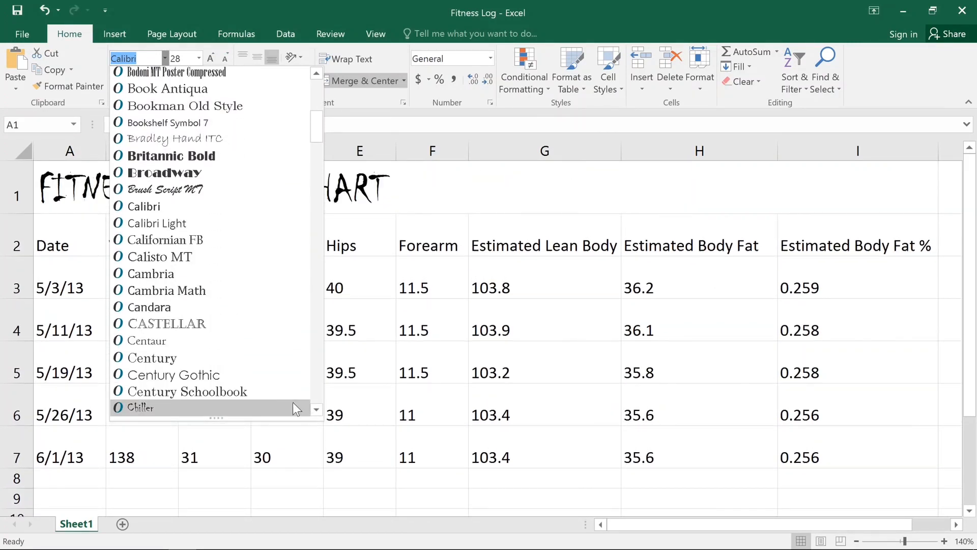
{"action": "left_click", "coordinate": [282, 378]}
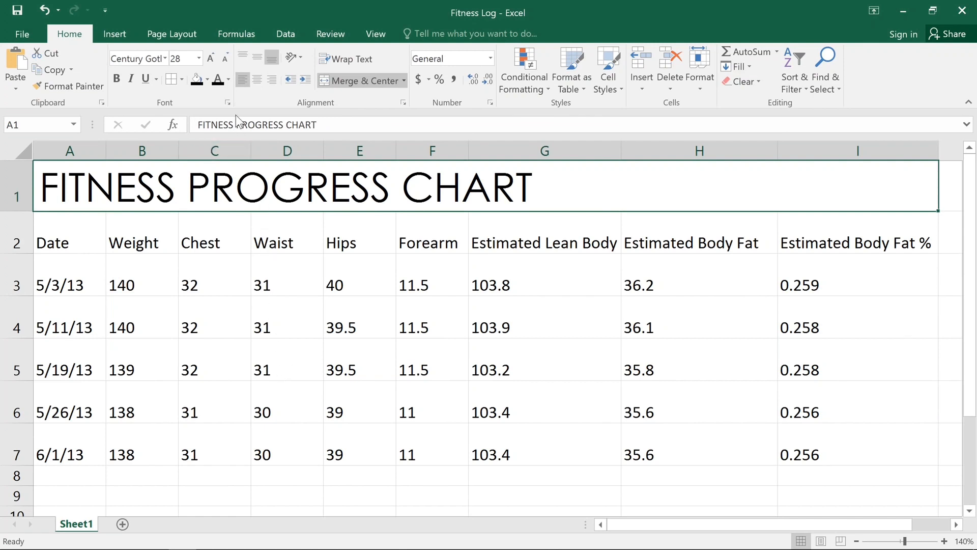
Color the title text bright pink from the extended standard color palette and make it bold
{"action": "left_click", "coordinate": [230, 79]}
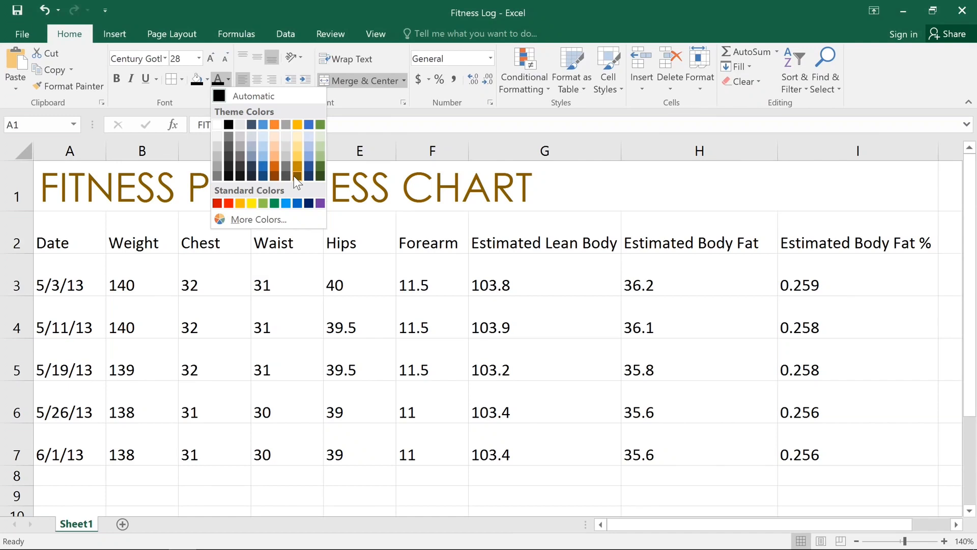
{"action": "left_click", "coordinate": [291, 220]}
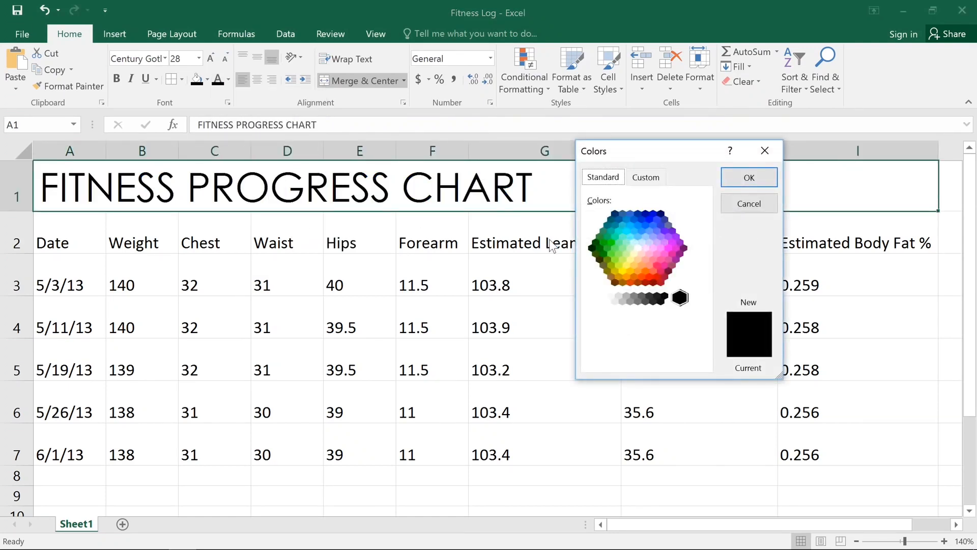
{"action": "left_click", "coordinate": [668, 248]}
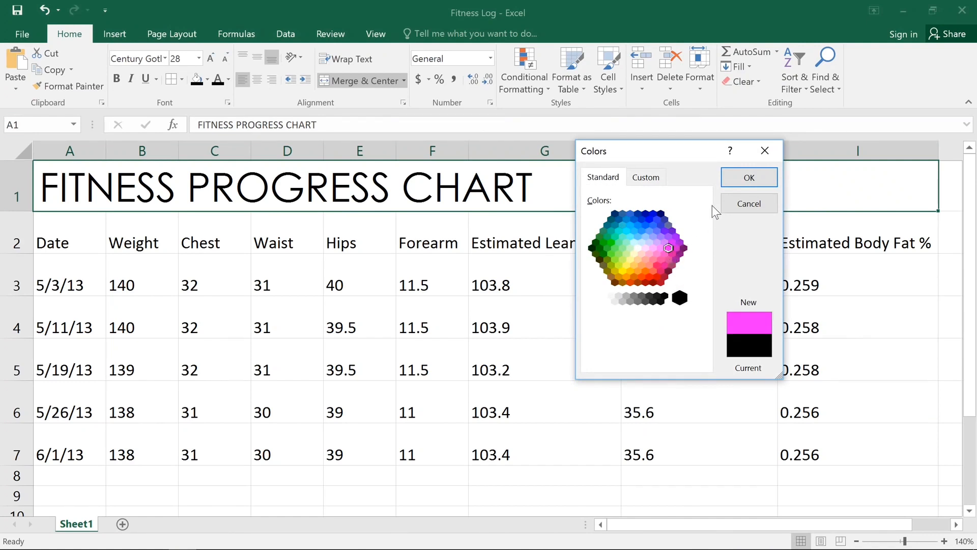
{"action": "left_click", "coordinate": [743, 186]}
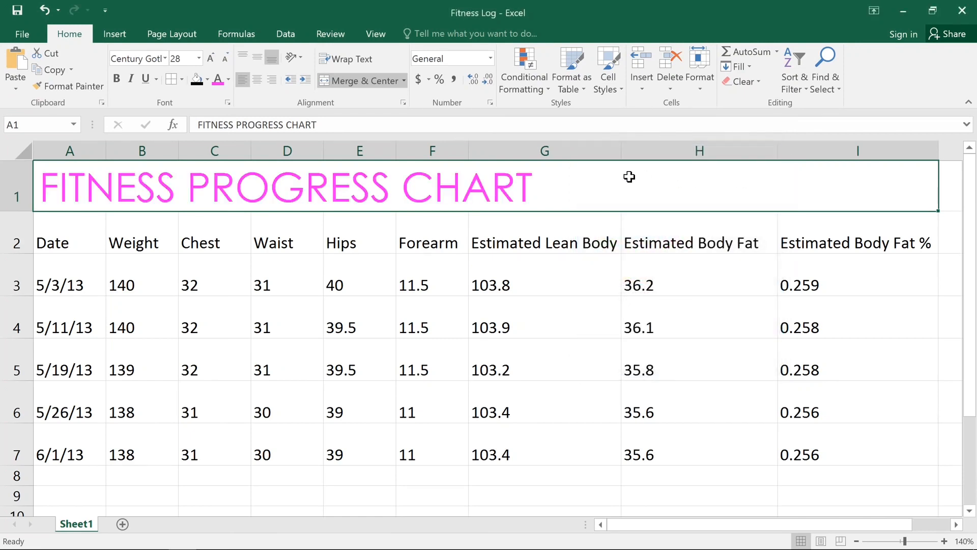
{"action": "left_click", "coordinate": [113, 81]}
{"action": "left_click", "coordinate": [116, 82]}
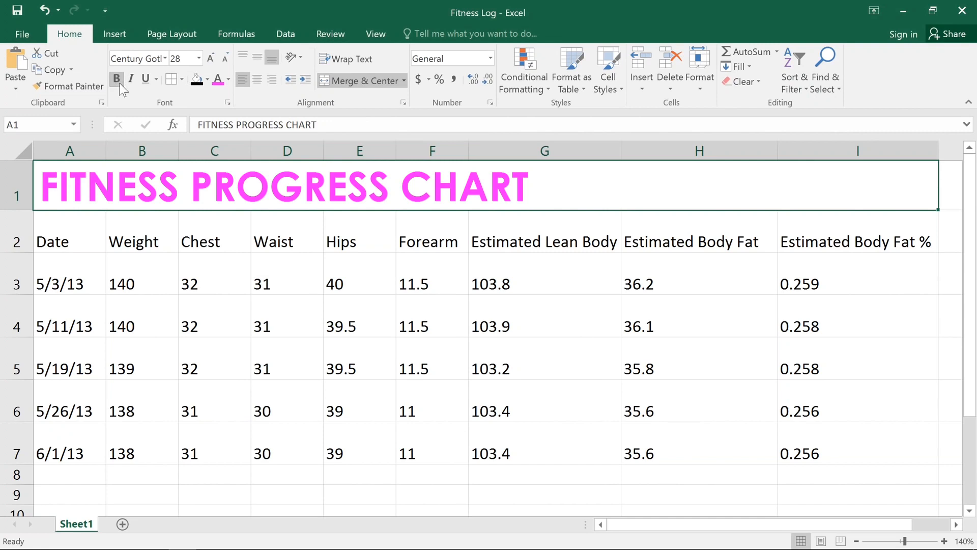
Give the column headings in A2:I2 a dark gray fill and white text
{"action": "left_click", "coordinate": [95, 228]}
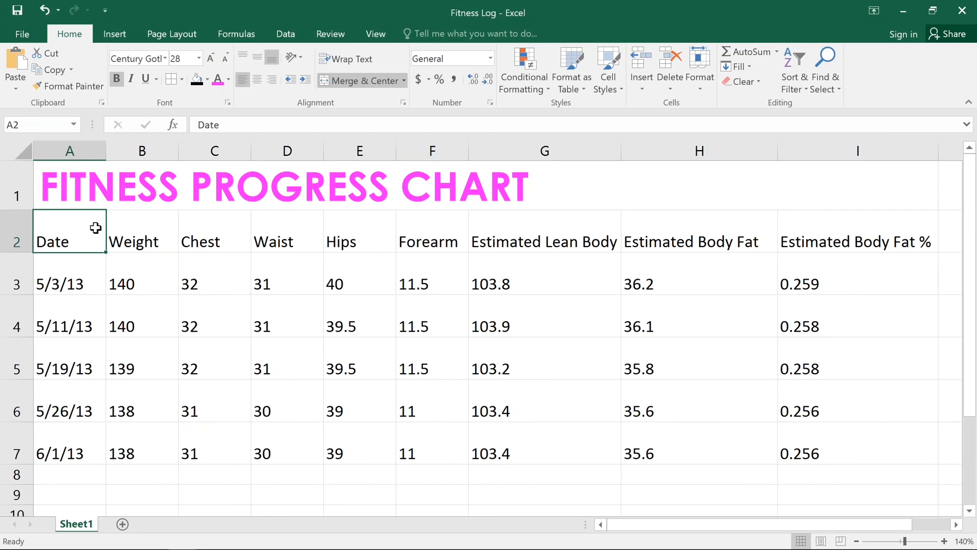
{"action": "left_click_drag", "start_coordinate": [96, 228], "coordinate": [833, 244]}
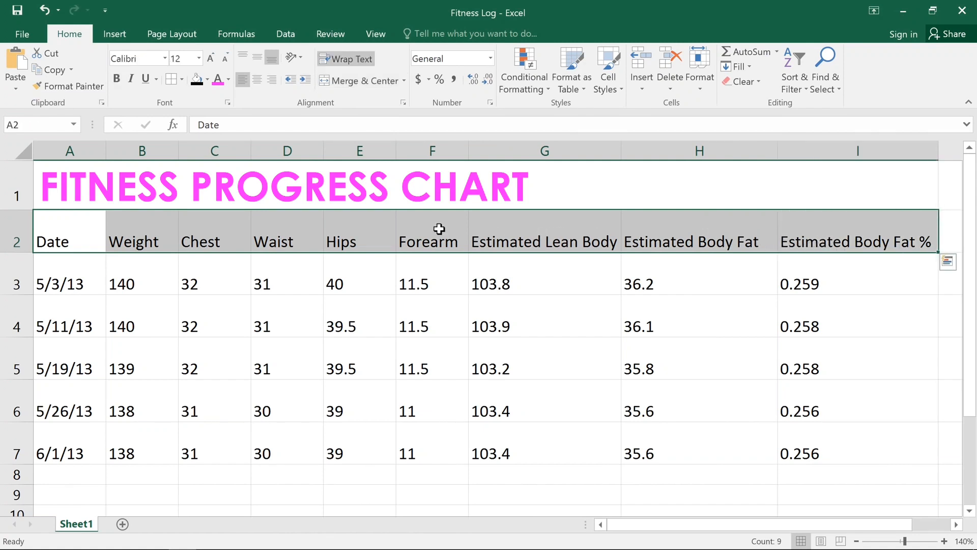
{"action": "left_click", "coordinate": [208, 79]}
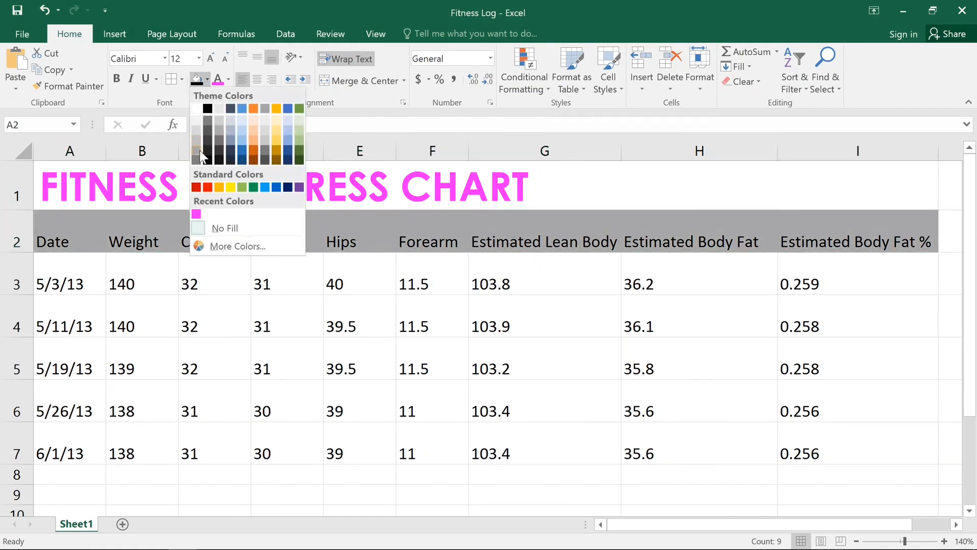
{"action": "left_click", "coordinate": [199, 159]}
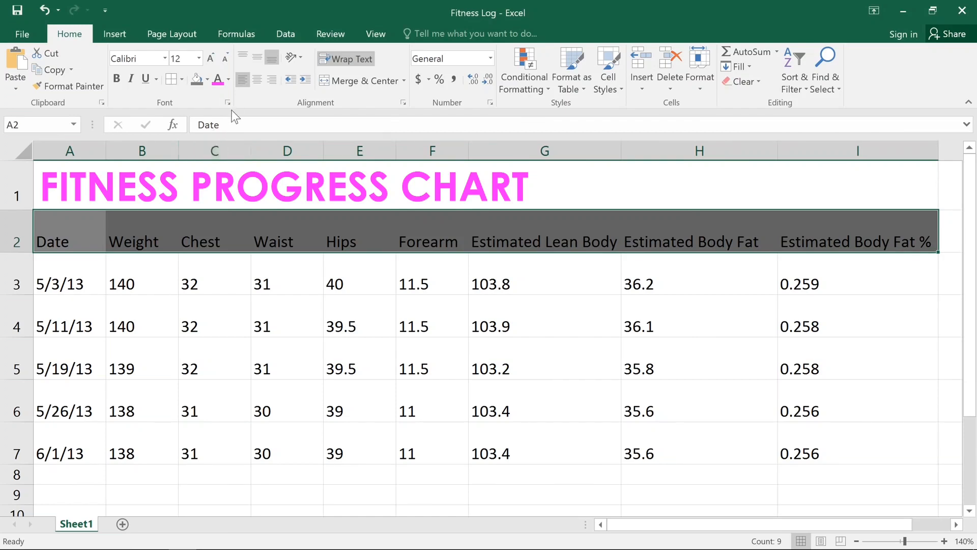
{"action": "left_click", "coordinate": [229, 80]}
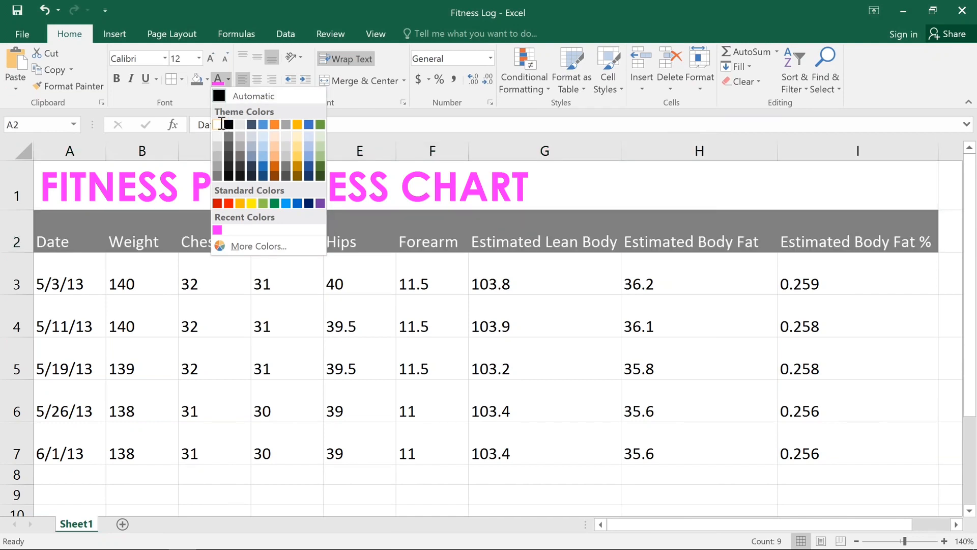
{"action": "left_click", "coordinate": [221, 123]}
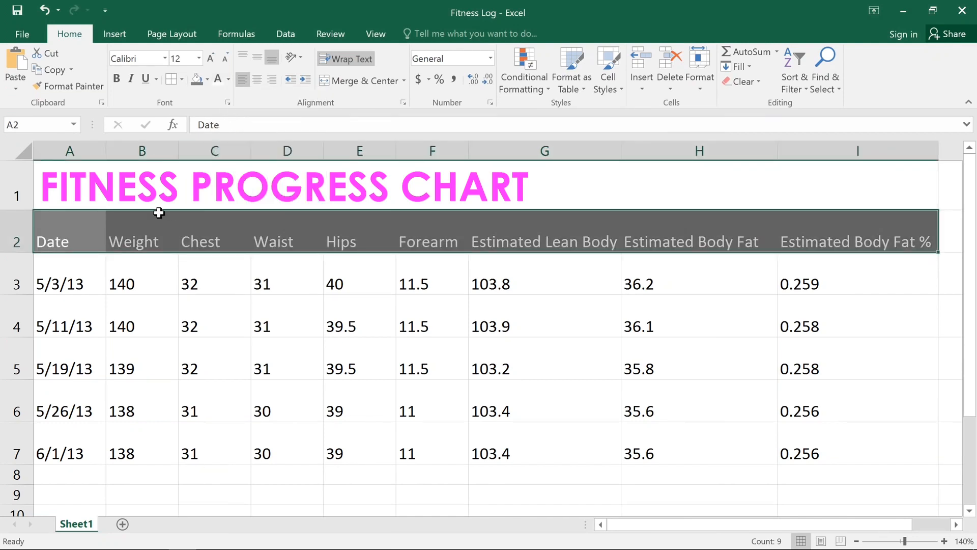
Apply the 40% - Accent1 cell style and All Borders to the data range A3:I7
{"action": "left_click", "coordinate": [77, 271]}
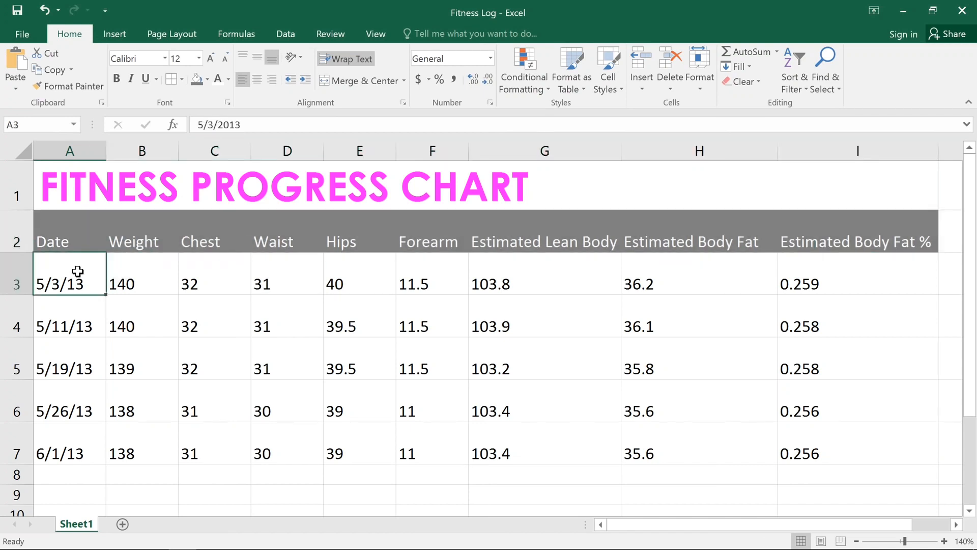
{"action": "left_click_drag", "start_coordinate": [79, 275], "coordinate": [818, 452]}
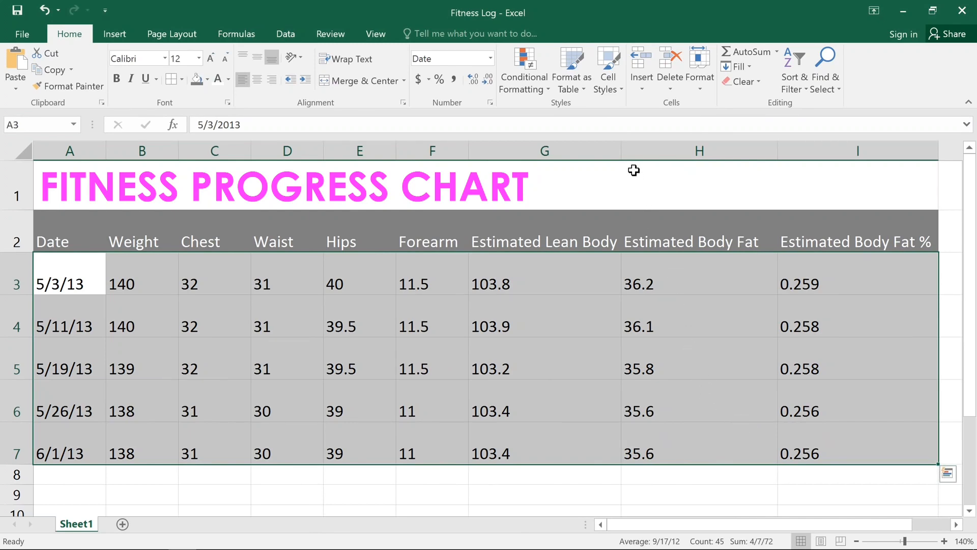
{"action": "left_click", "coordinate": [614, 86]}
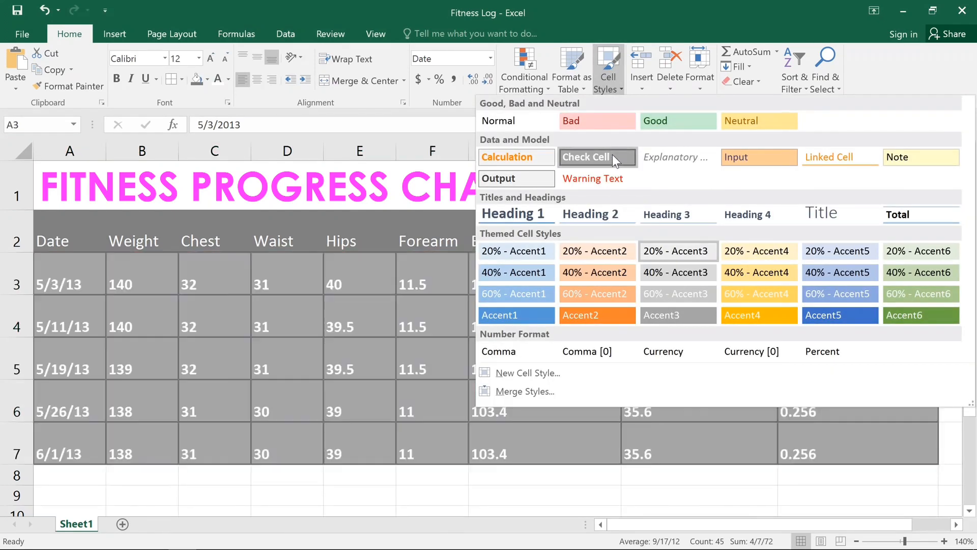
{"action": "left_click", "coordinate": [544, 270]}
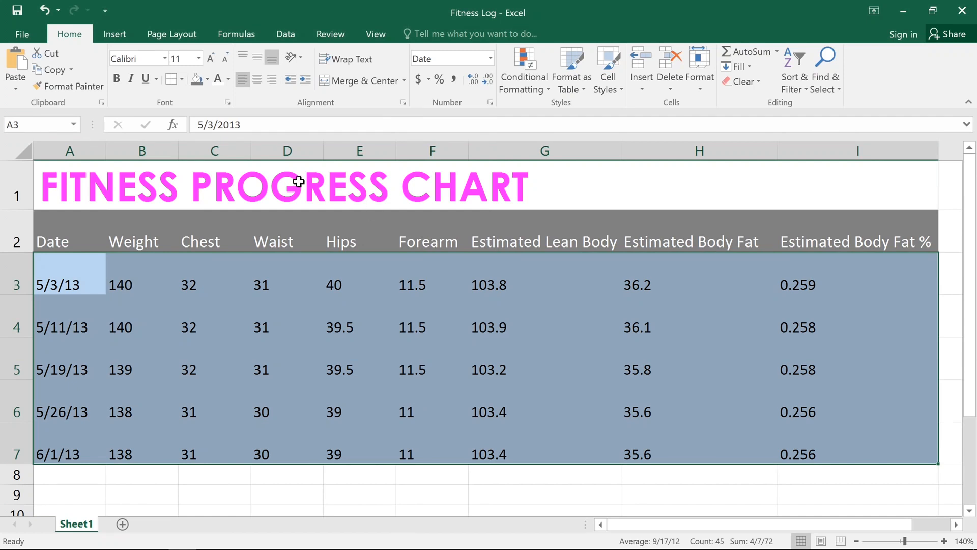
{"action": "left_click", "coordinate": [181, 80]}
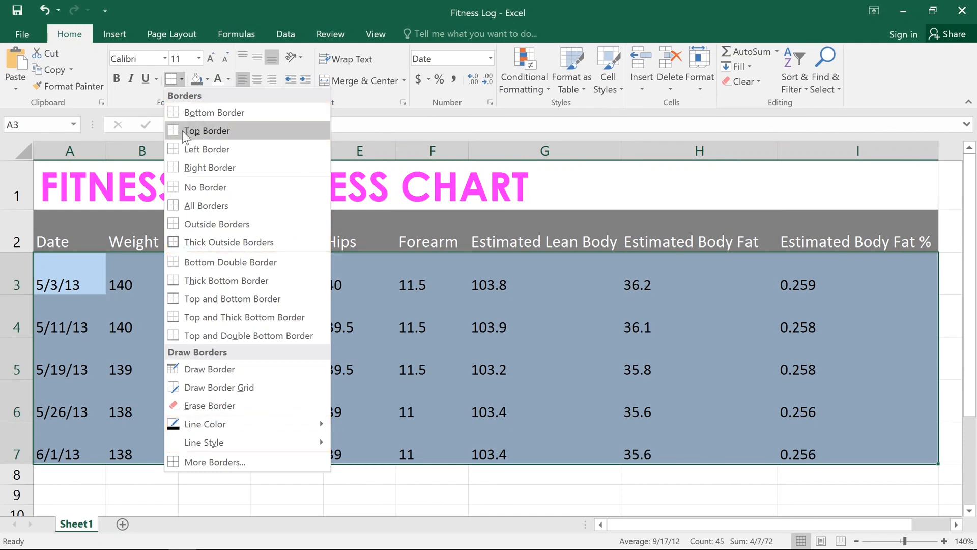
{"action": "left_click", "coordinate": [183, 206]}
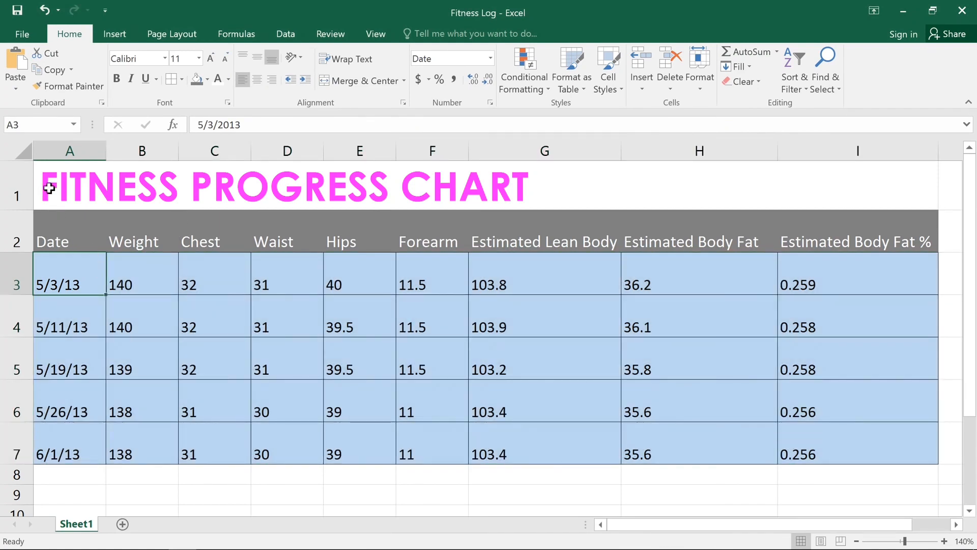
Center the title, headings and data in A1:I7 horizontally
{"action": "left_click", "coordinate": [66, 199]}
{"action": "left_click_drag", "start_coordinate": [67, 199], "coordinate": [689, 452]}
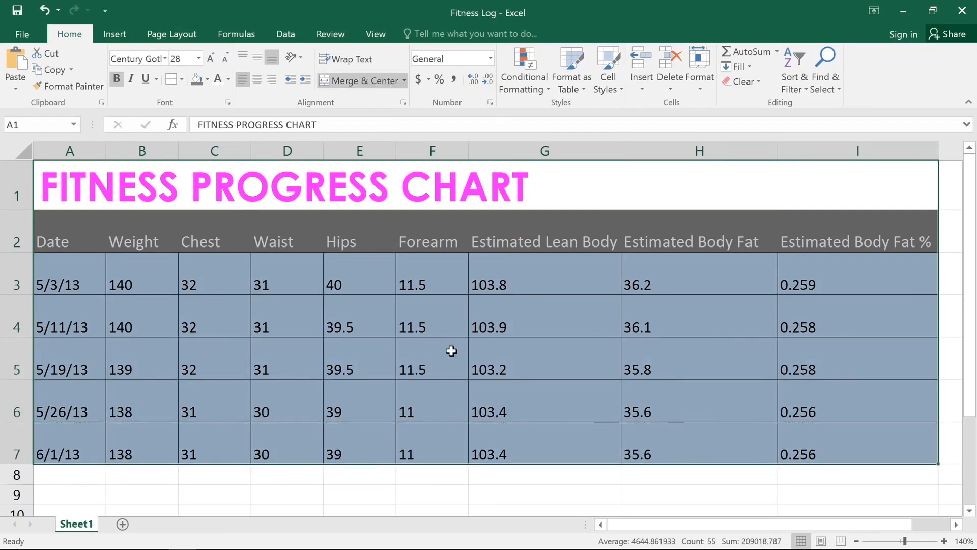
{"action": "left_click", "coordinate": [259, 81]}
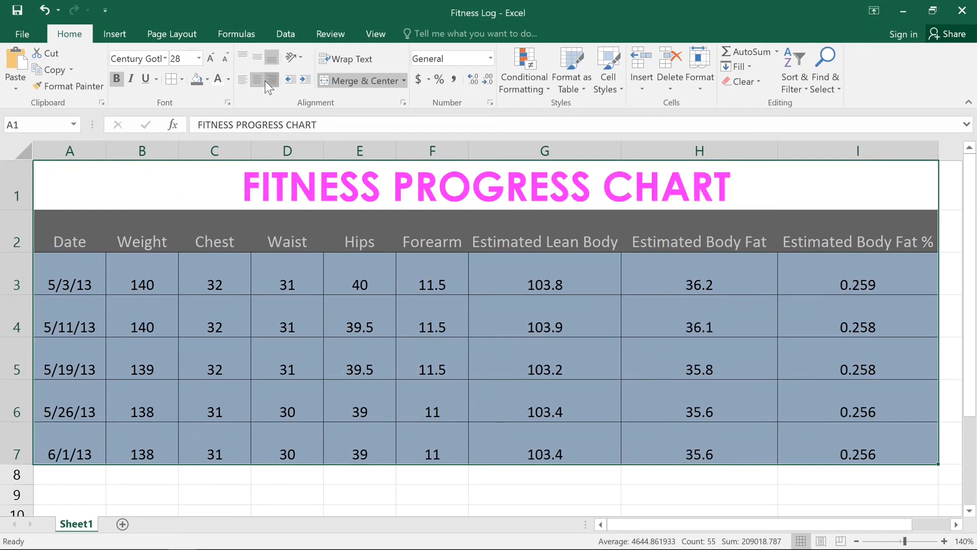
Try right alignment on A1:I7, together with middle and top vertical alignment
{"action": "left_click", "coordinate": [270, 81]}
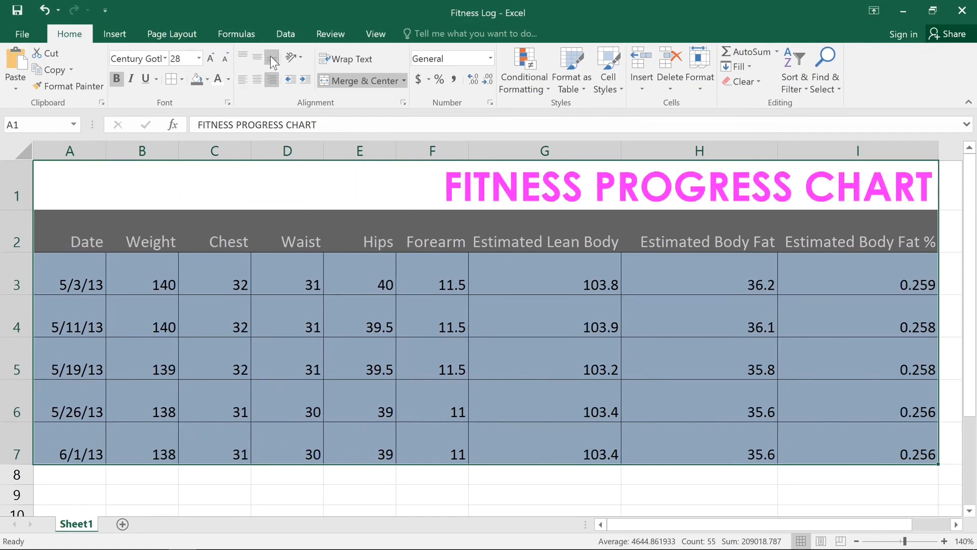
{"action": "left_click", "coordinate": [253, 57]}
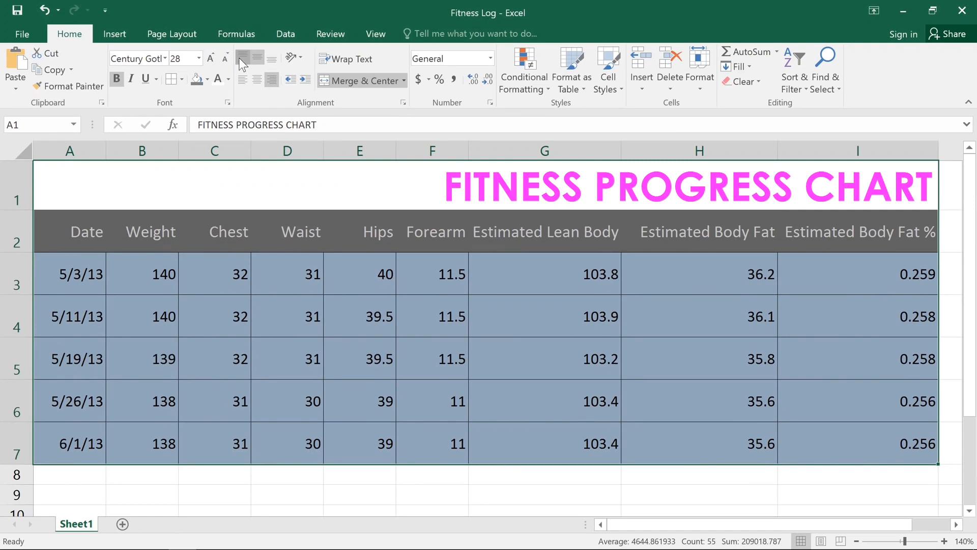
{"action": "left_click", "coordinate": [242, 57]}
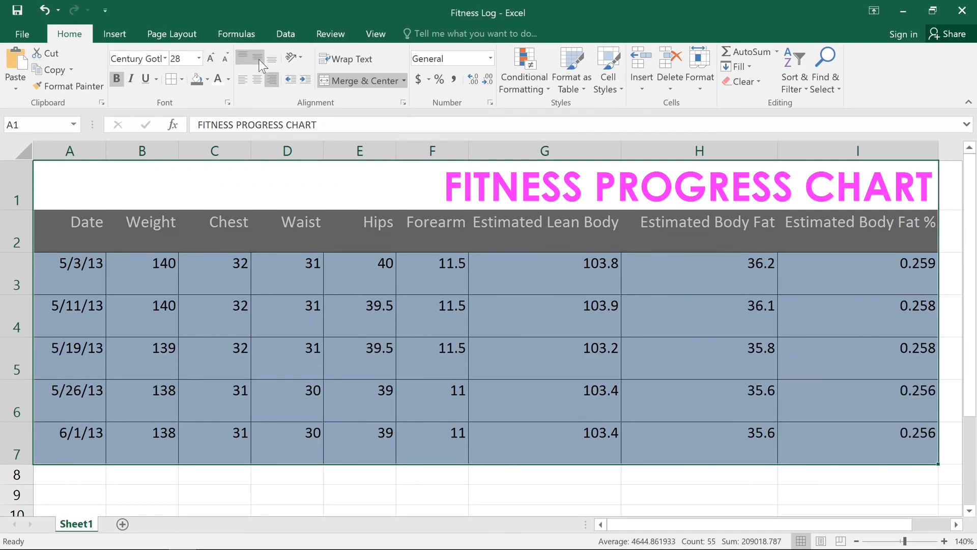
Align the contents of A1:I7 to the middle vertically and the center horizontally, and reselect the title cell
{"action": "left_click", "coordinate": [259, 59]}
{"action": "left_click", "coordinate": [259, 75]}
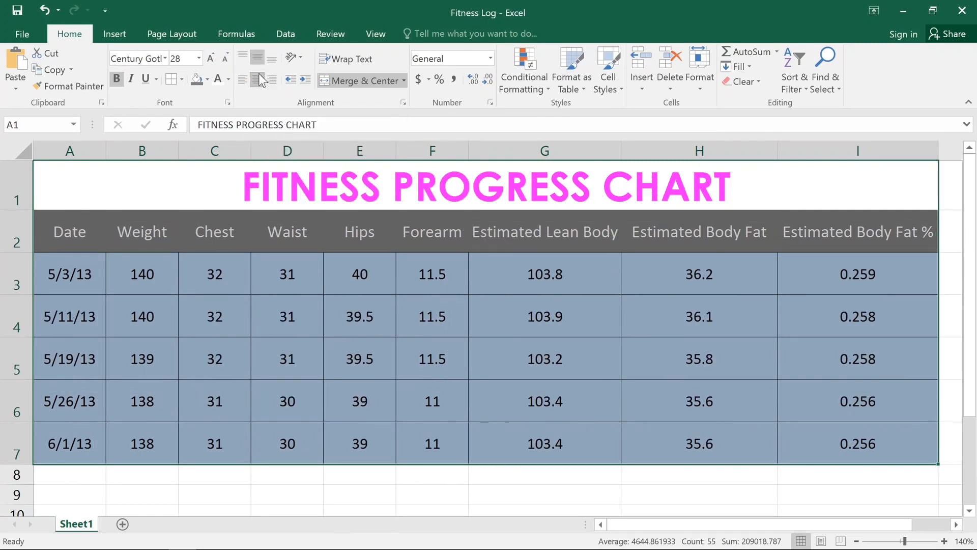
{"action": "left_click", "coordinate": [208, 188]}
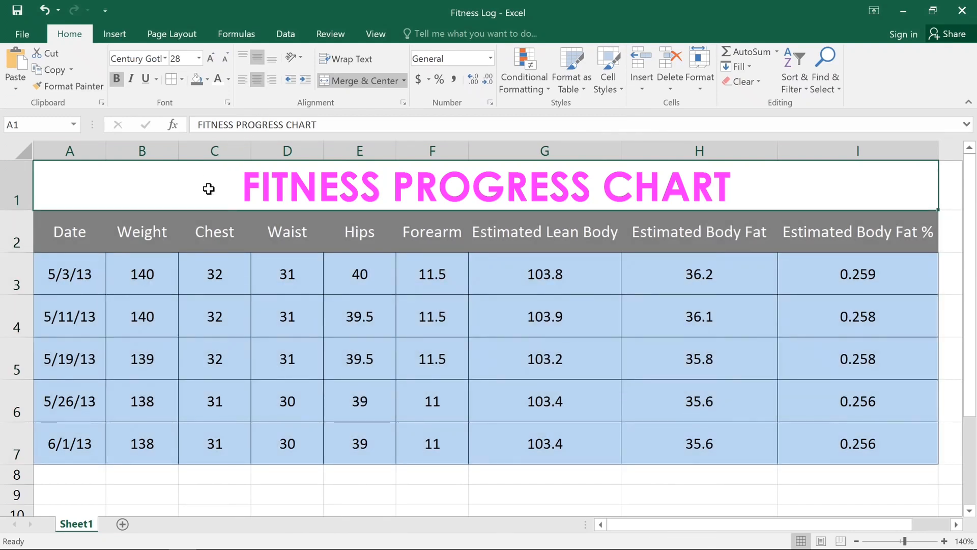